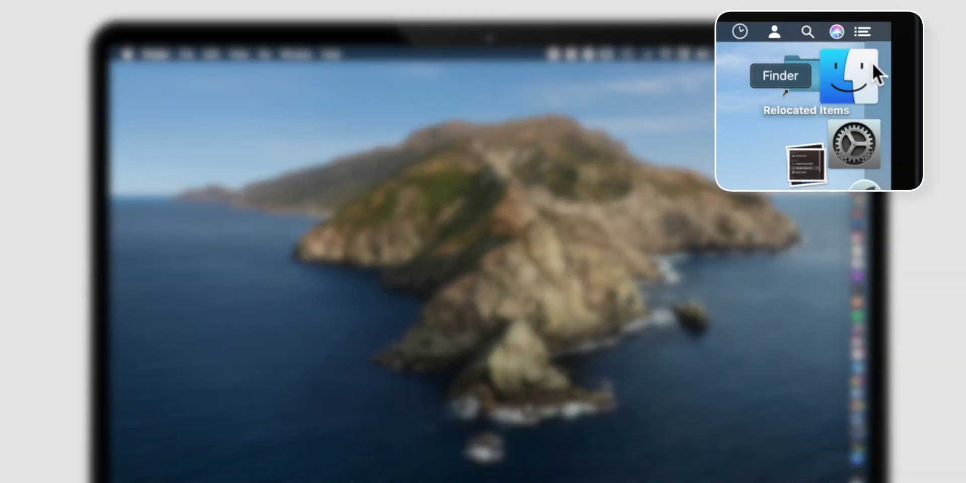
Step: Switch to the Music app and open the playback options in the info of Song 01
{"action": "left_click", "coordinate": [873, 62]}
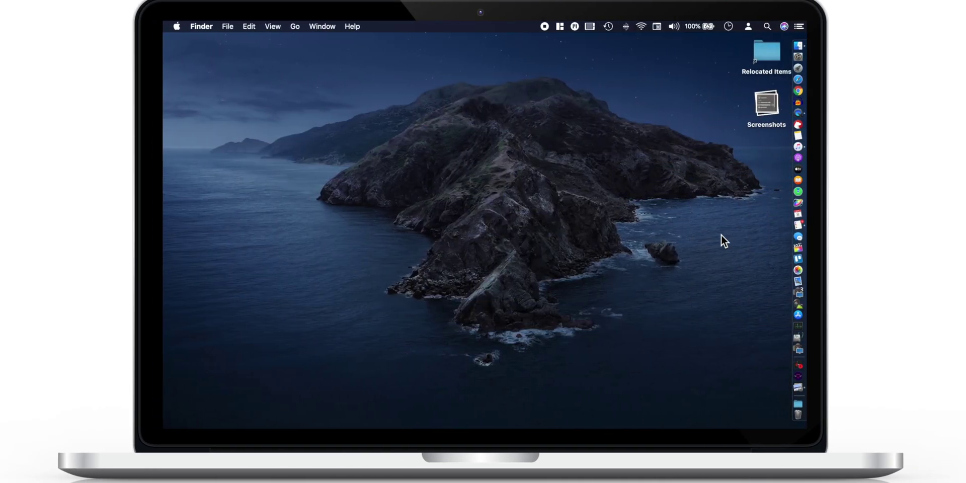
{"action": "left_click", "coordinate": [799, 149]}
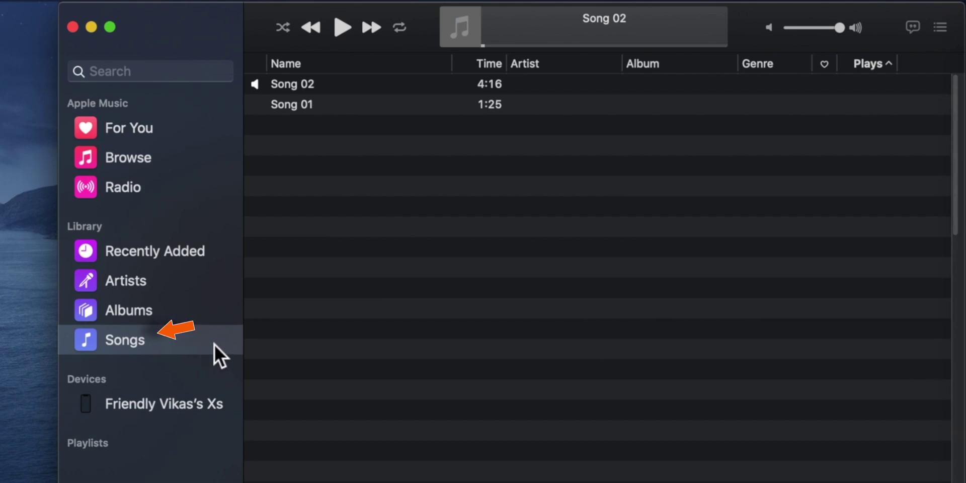
{"action": "left_click", "coordinate": [407, 104]}
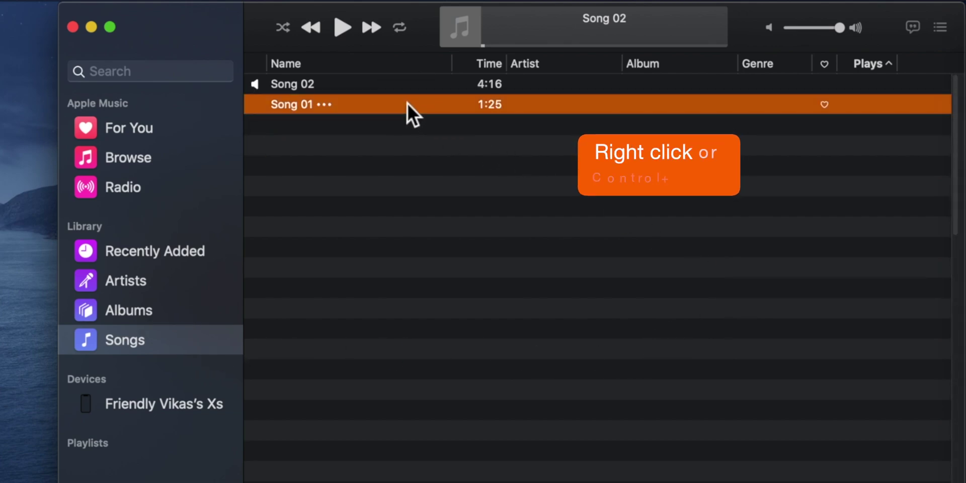
{"action": "right_click", "coordinate": [407, 102]}
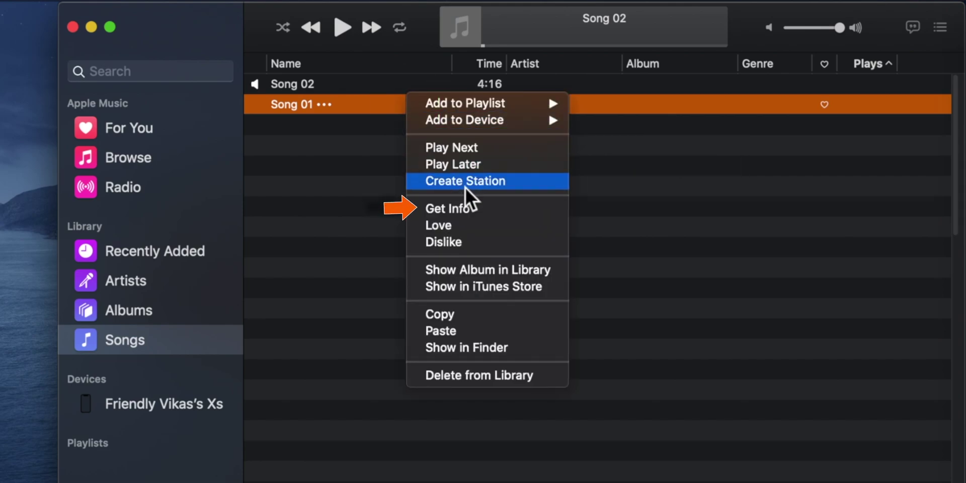
{"action": "left_click", "coordinate": [476, 208]}
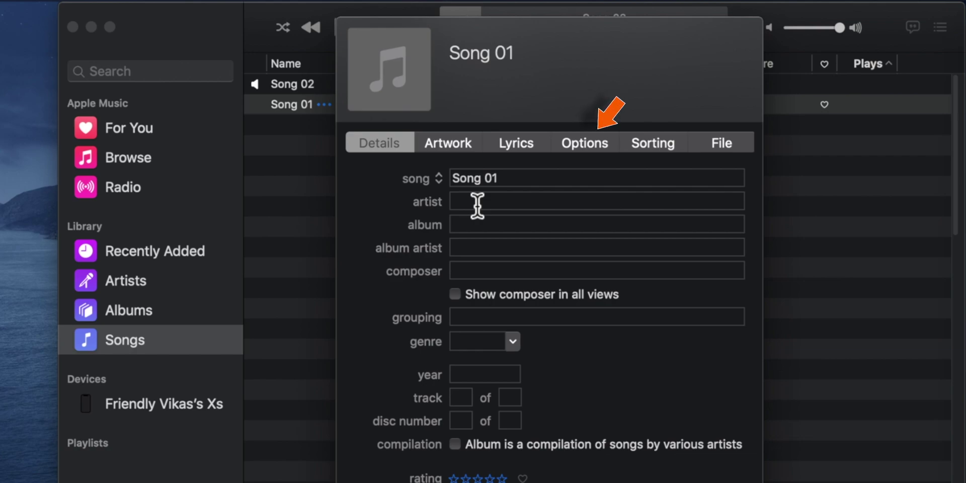
{"action": "left_click", "coordinate": [573, 150]}
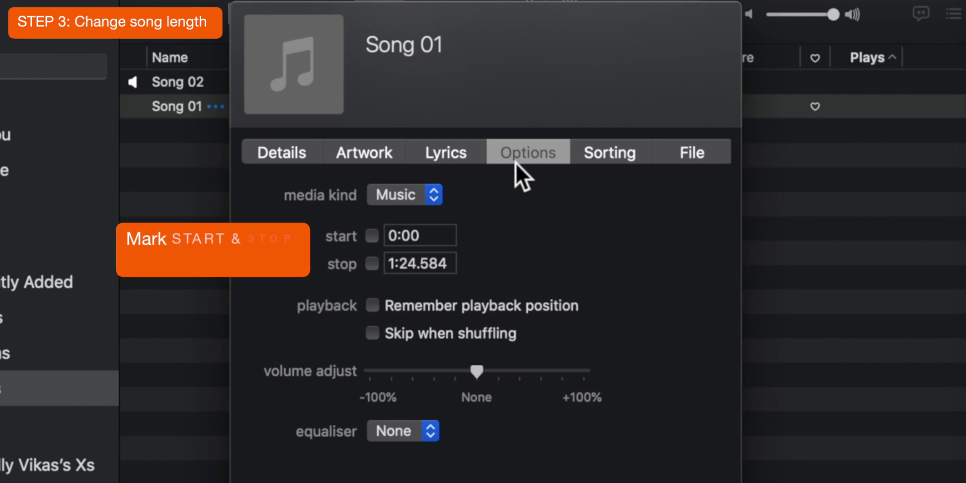
Step: Enable custom start and stop times for Song 01, set the stop time to 0:20, and save the options
{"action": "left_click", "coordinate": [372, 236]}
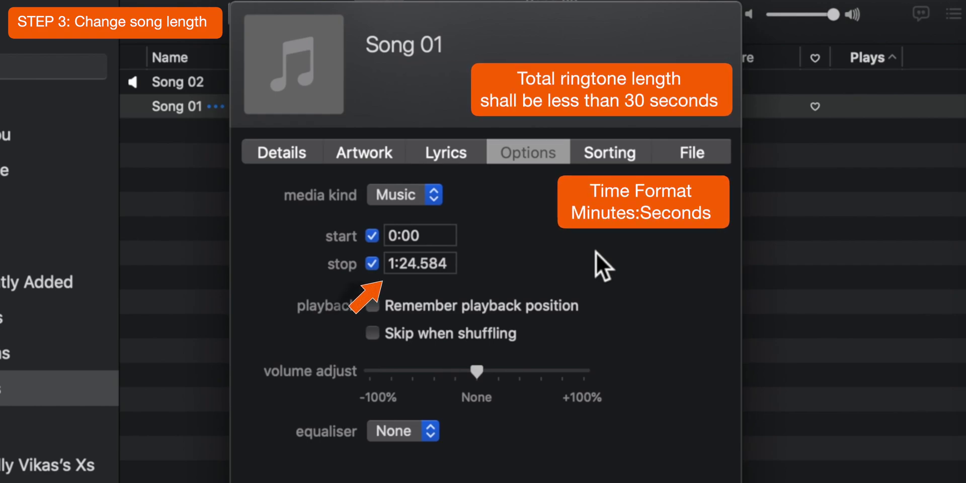
{"action": "left_click", "coordinate": [407, 264]}
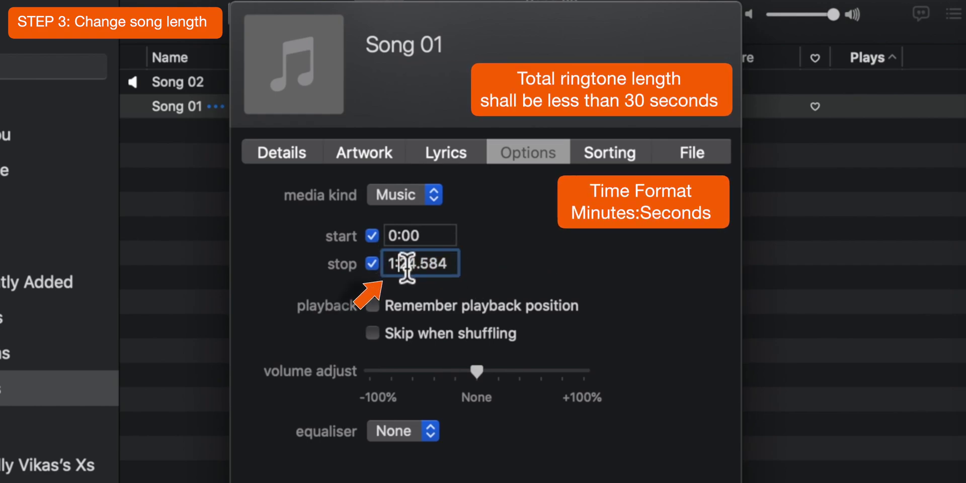
{"action": "double_click", "coordinate": [408, 263]}
{"action": "type", "text": "20"}
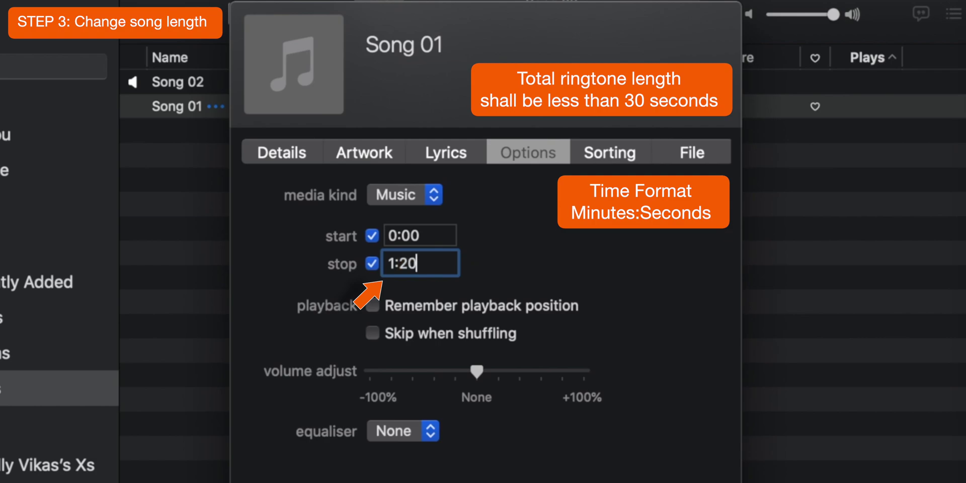
{"action": "key", "text": "BackSpace"}
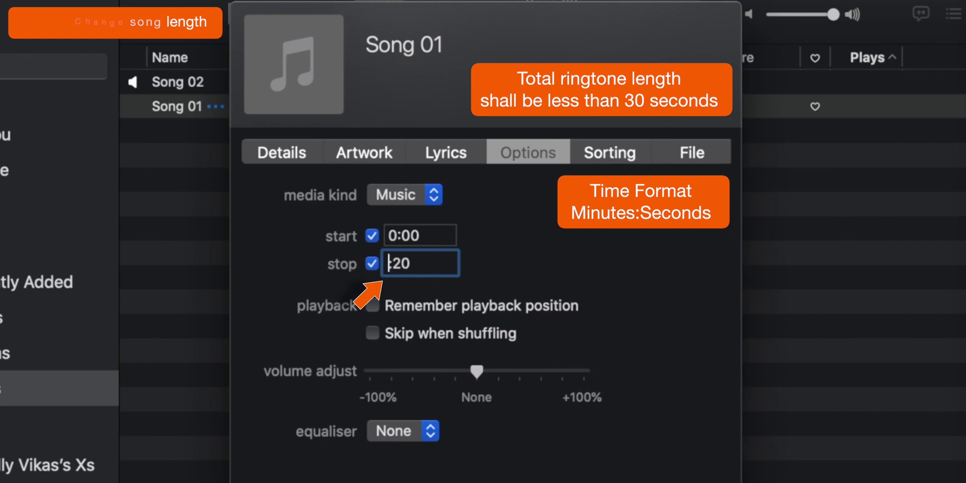
{"action": "type", "text": "0"}
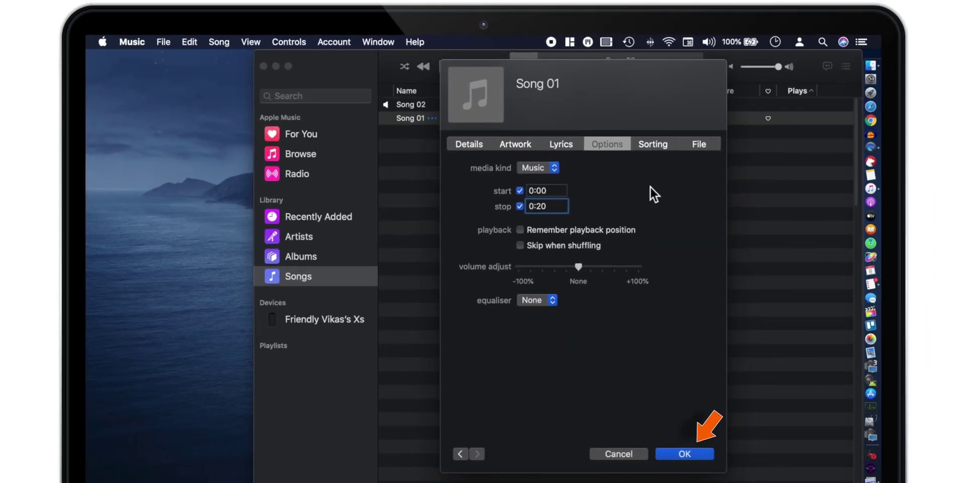
{"action": "left_click", "coordinate": [708, 456]}
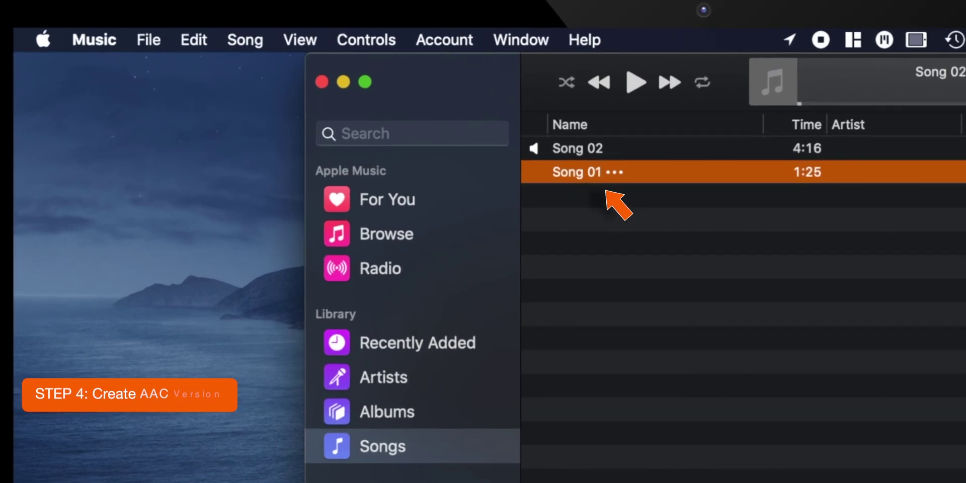
Step: Convert the trimmed Song 01 by creating an AAC version of it
{"action": "left_click", "coordinate": [149, 46]}
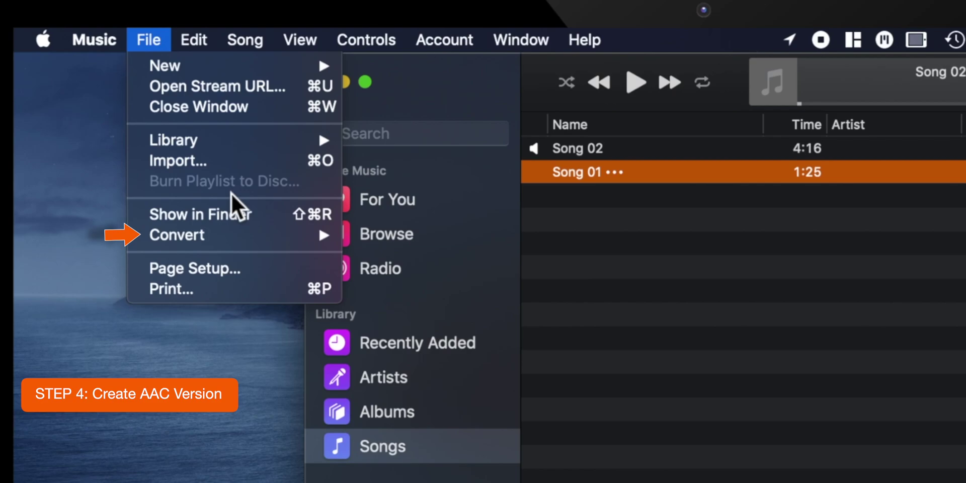
{"action": "mouse_move", "coordinate": [269, 232]}
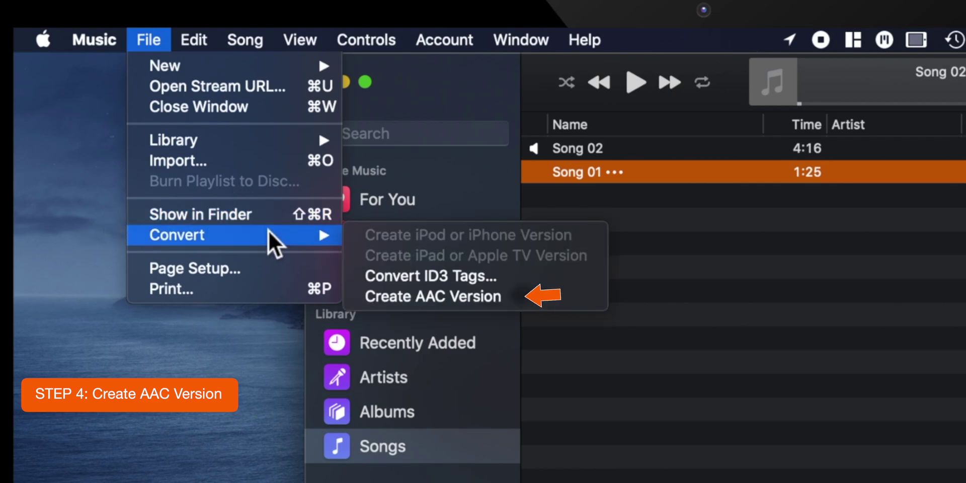
{"action": "left_click", "coordinate": [523, 304]}
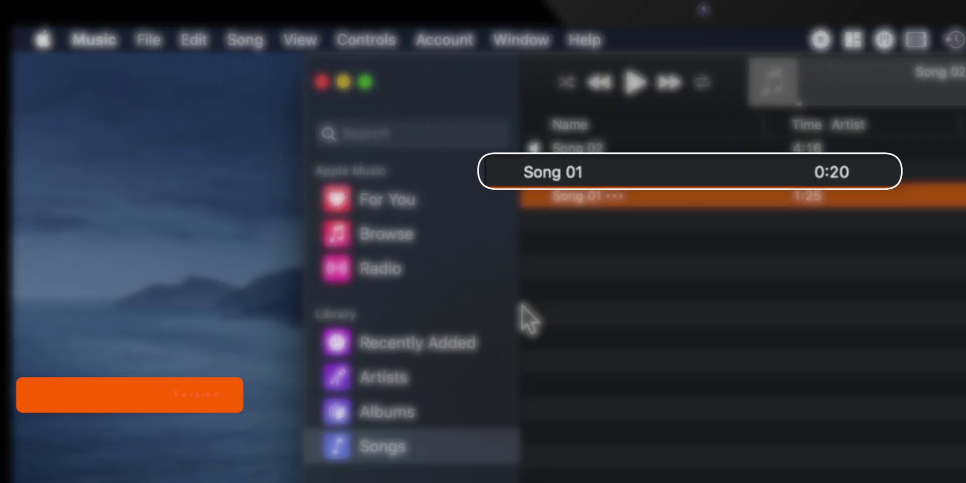
Step: Reveal the 0:20 version of Song 01 in Finder
{"action": "left_click", "coordinate": [680, 183]}
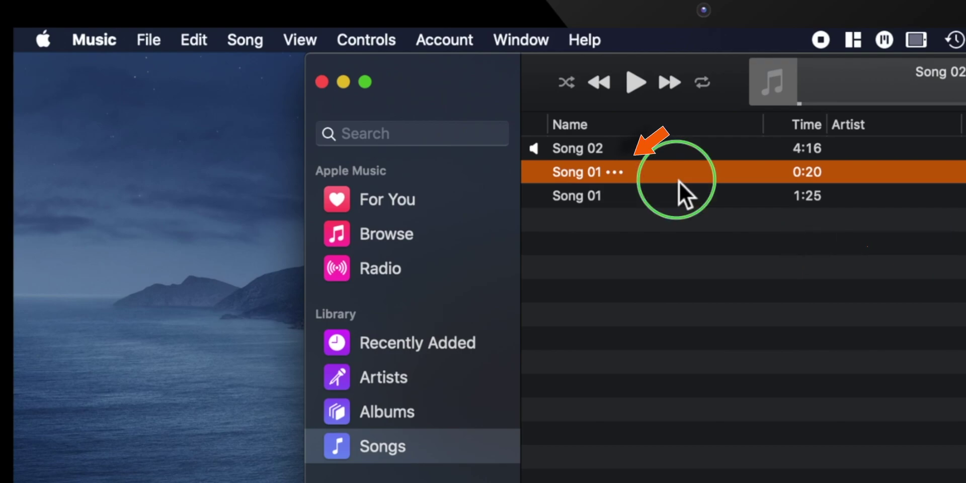
{"action": "right_click", "coordinate": [680, 182]}
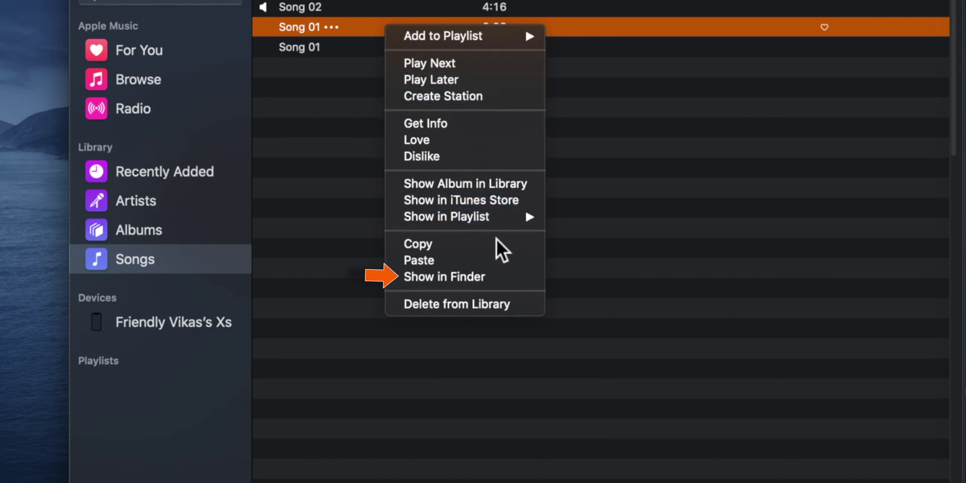
{"action": "left_click", "coordinate": [509, 275]}
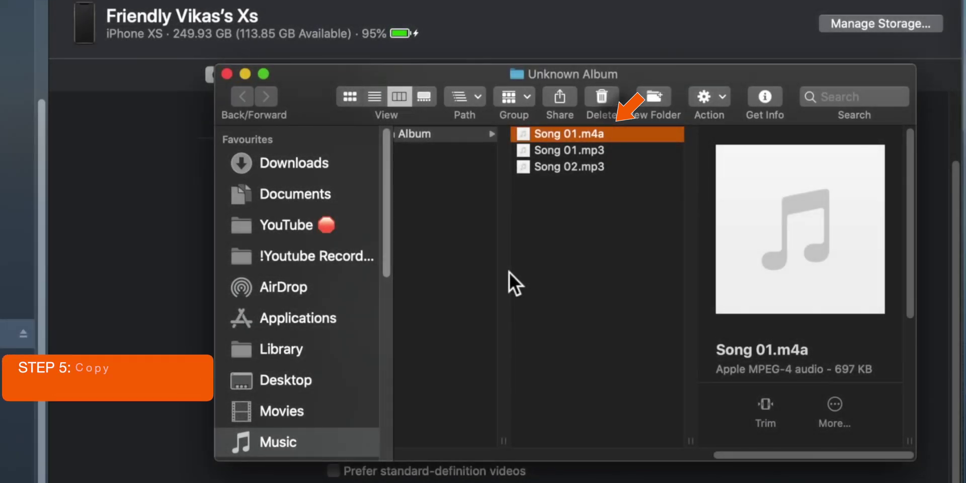
Step: Copy Song 01.m4a from the Unknown Album folder and paste it onto the desktop
{"action": "right_click", "coordinate": [615, 136]}
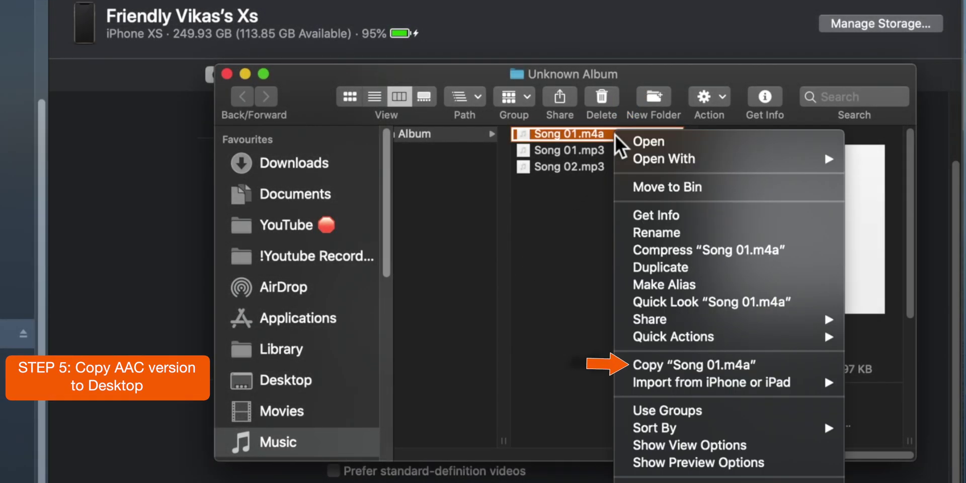
{"action": "left_click", "coordinate": [787, 362]}
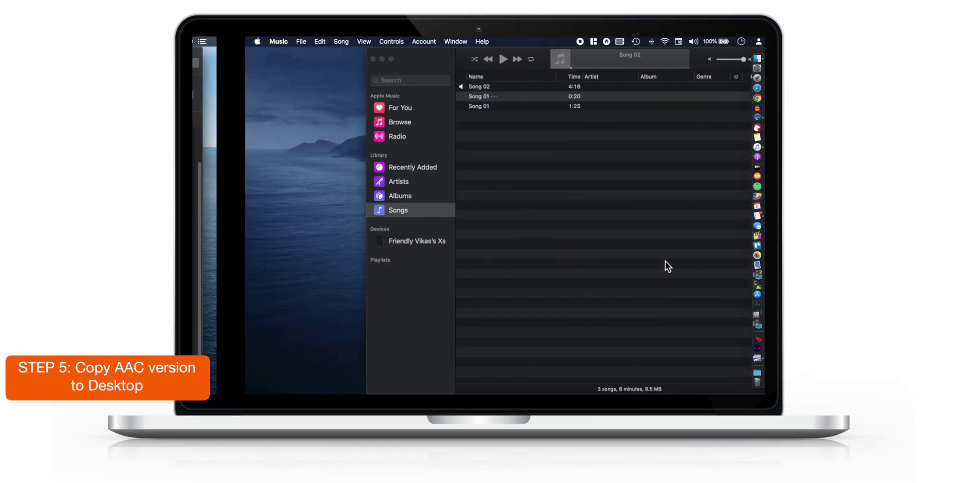
{"action": "left_click", "coordinate": [665, 261]}
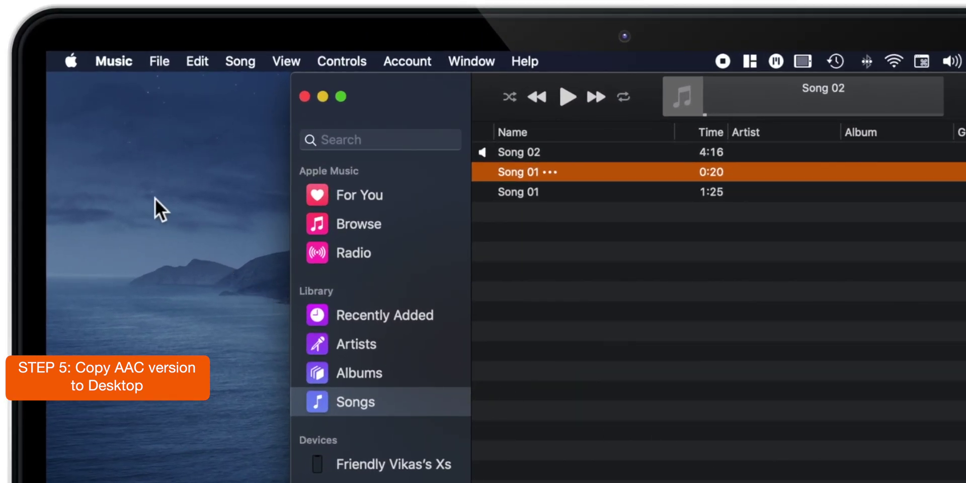
{"action": "right_click", "coordinate": [56, 128]}
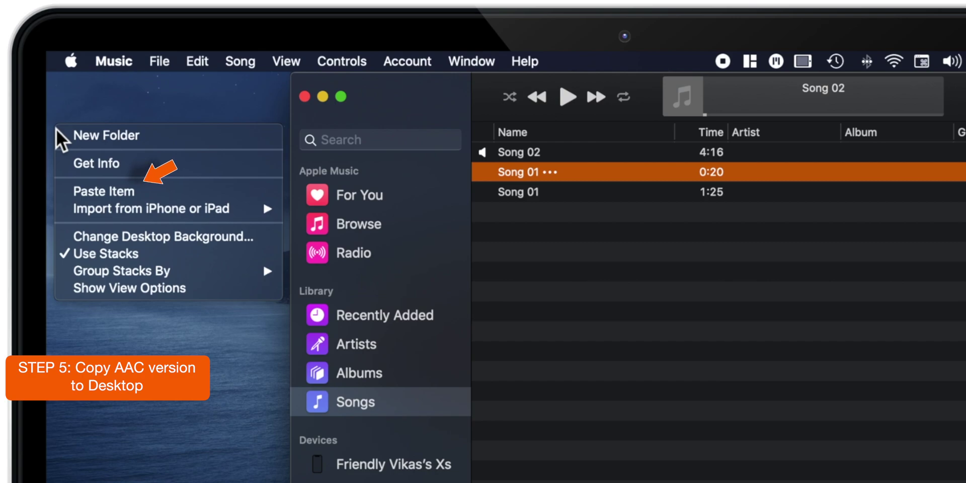
{"action": "left_click", "coordinate": [126, 191]}
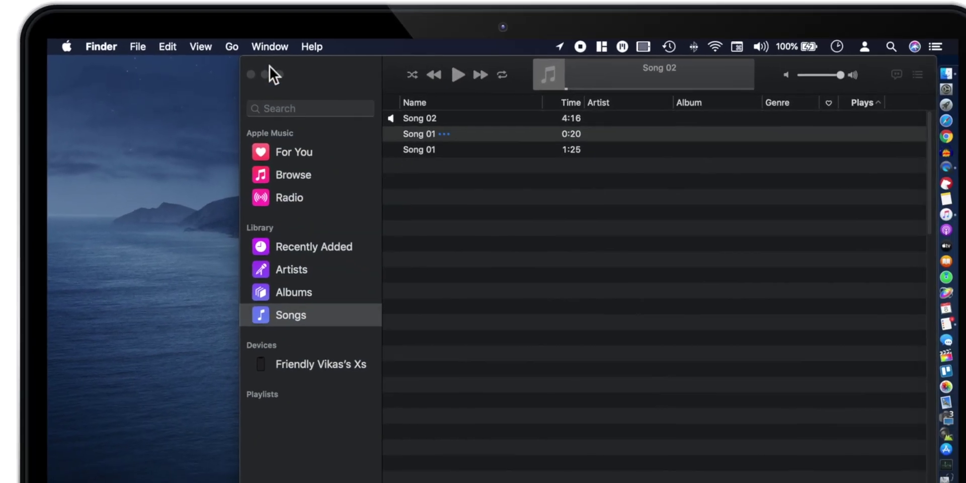
Step: Minimize the Music window and move Song 01.m4a to the upper-left area of the desktop
{"action": "left_click", "coordinate": [268, 71]}
{"action": "left_click", "coordinate": [265, 74]}
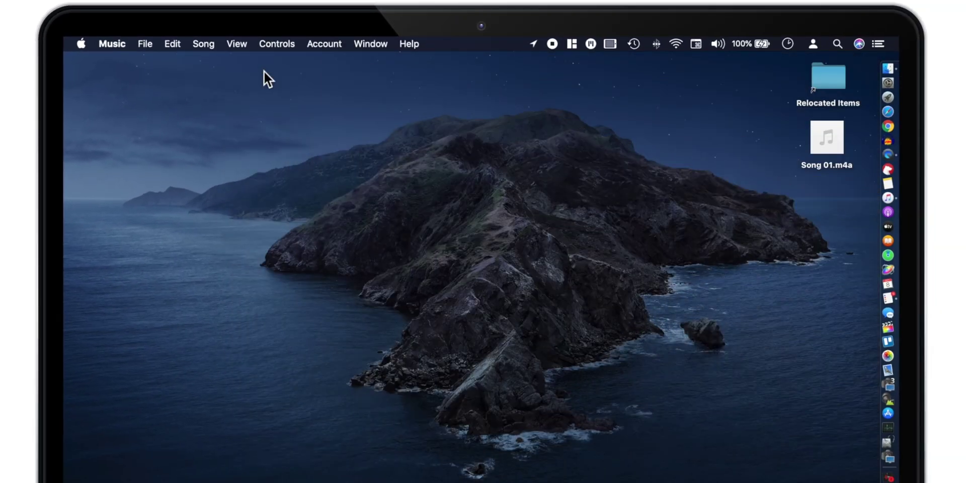
{"action": "left_click", "coordinate": [823, 134]}
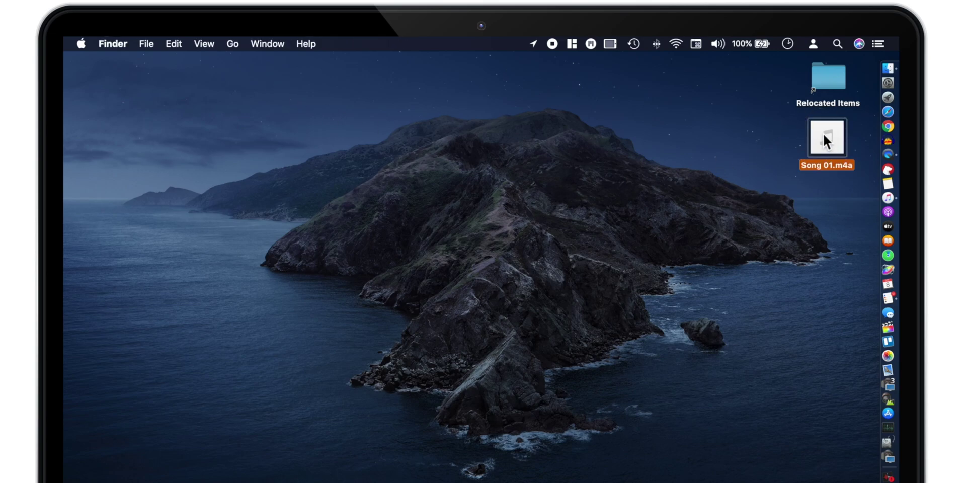
{"action": "left_click_drag", "start_coordinate": [108, 95], "coordinate": [107, 95]}
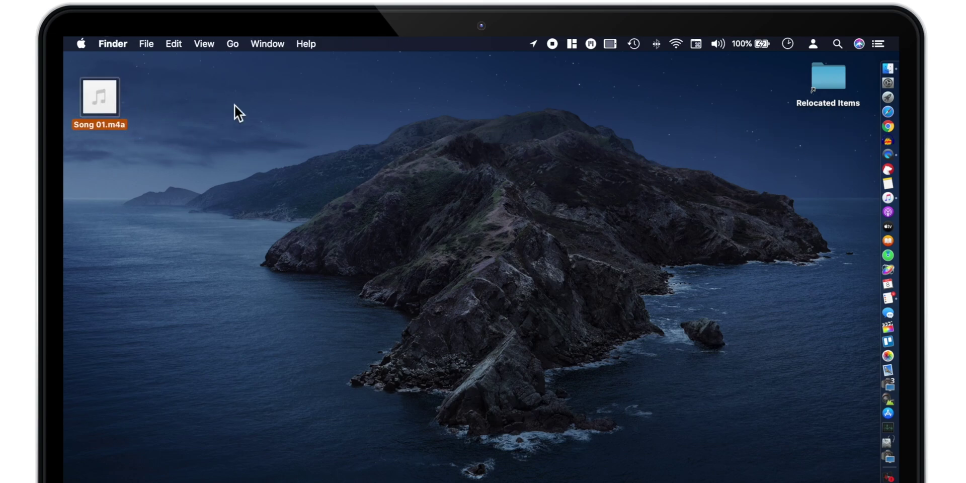
{"action": "left_click", "coordinate": [235, 112]}
Step: Return to the Music app, delete the 0:20 version of Song 01 from the library, and move its file to the Bin
{"action": "left_click", "coordinate": [895, 203]}
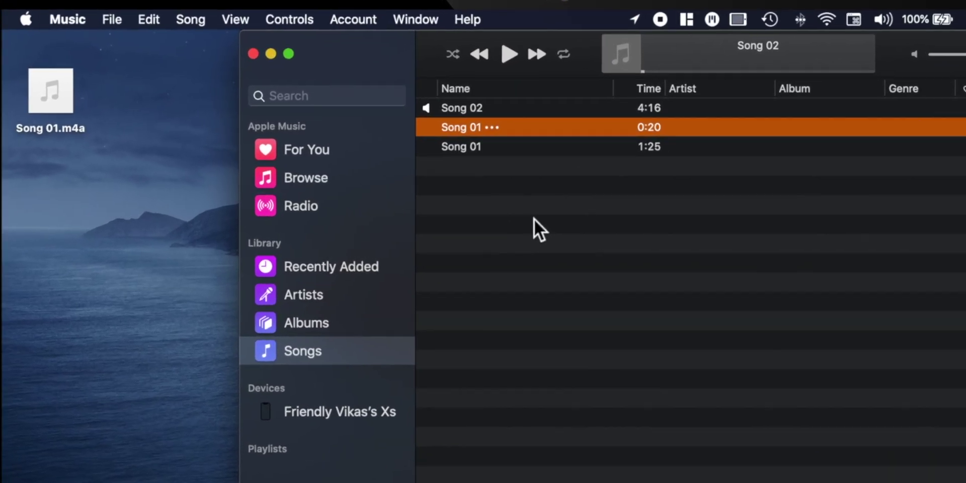
{"action": "left_click", "coordinate": [459, 192]}
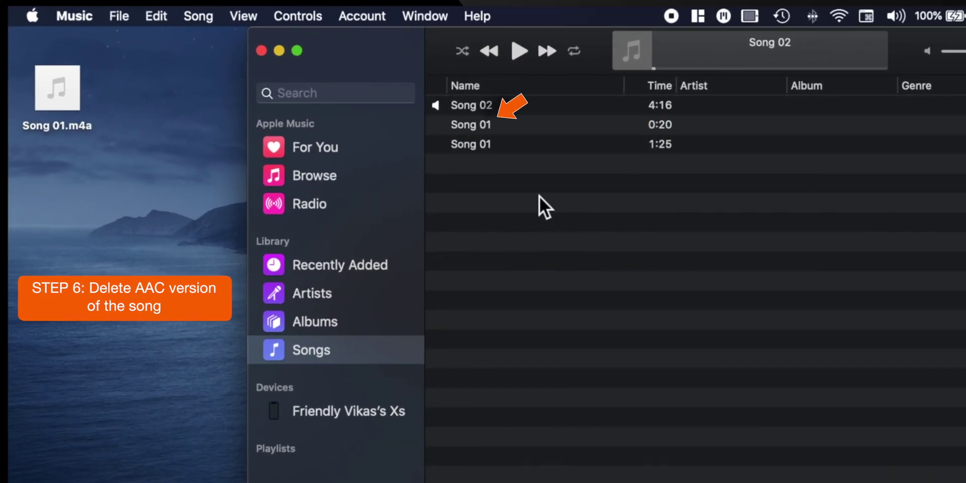
{"action": "left_click", "coordinate": [539, 132]}
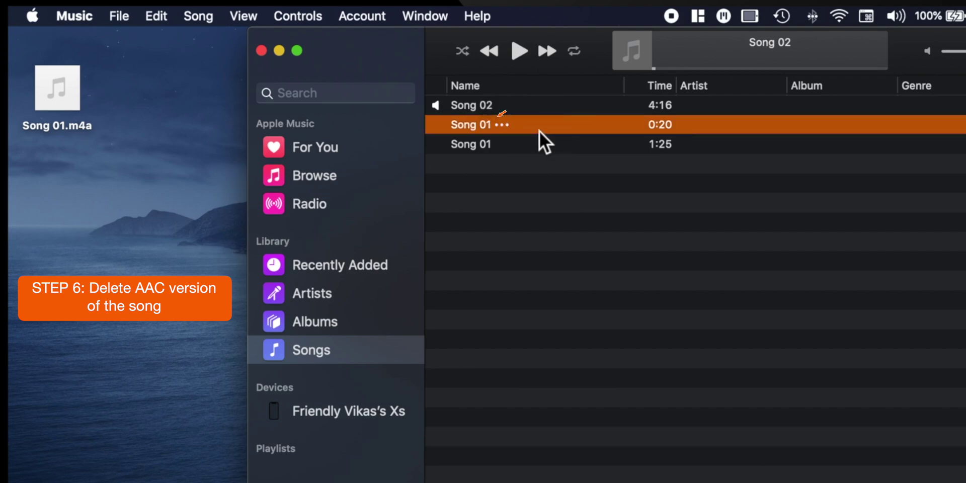
{"action": "right_click", "coordinate": [540, 132]}
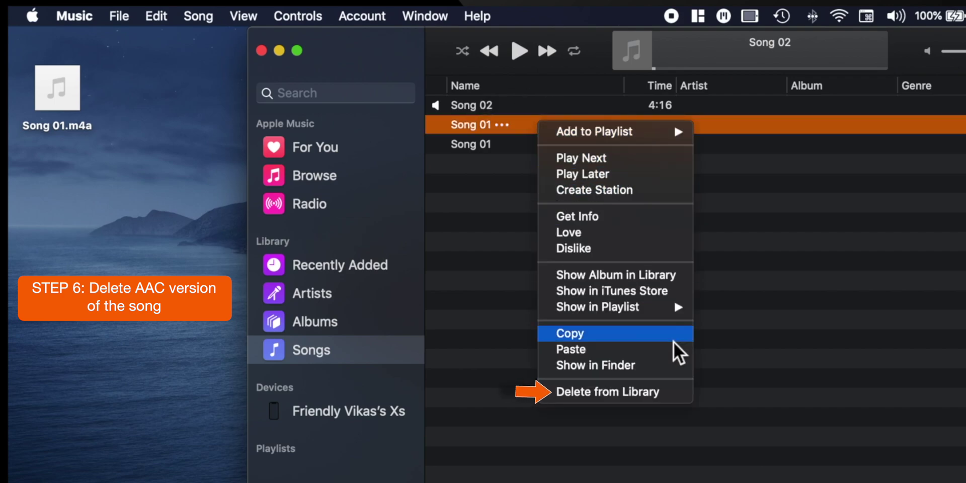
{"action": "left_click", "coordinate": [689, 391]}
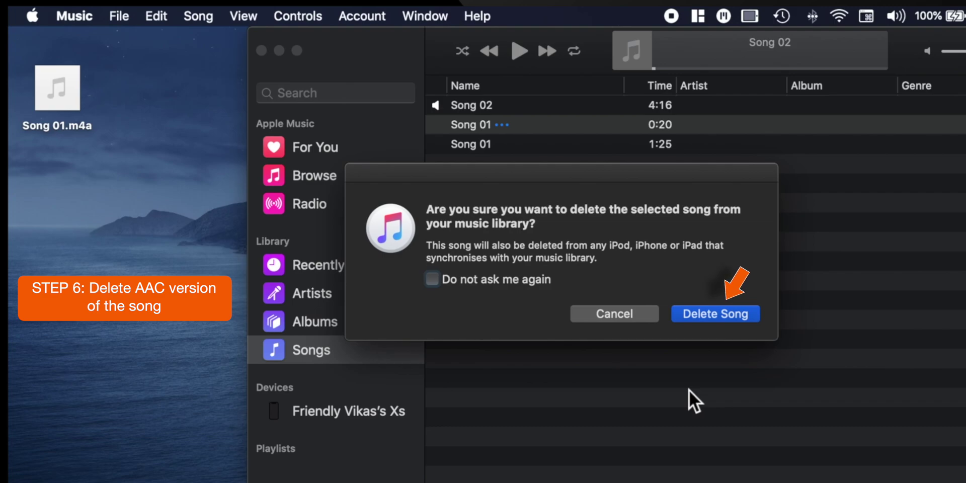
{"action": "left_click", "coordinate": [739, 313]}
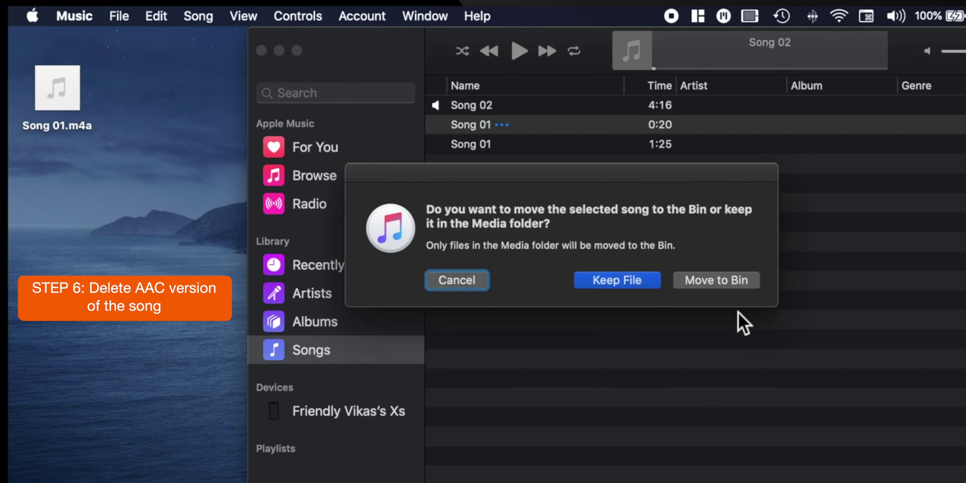
{"action": "left_click", "coordinate": [731, 287]}
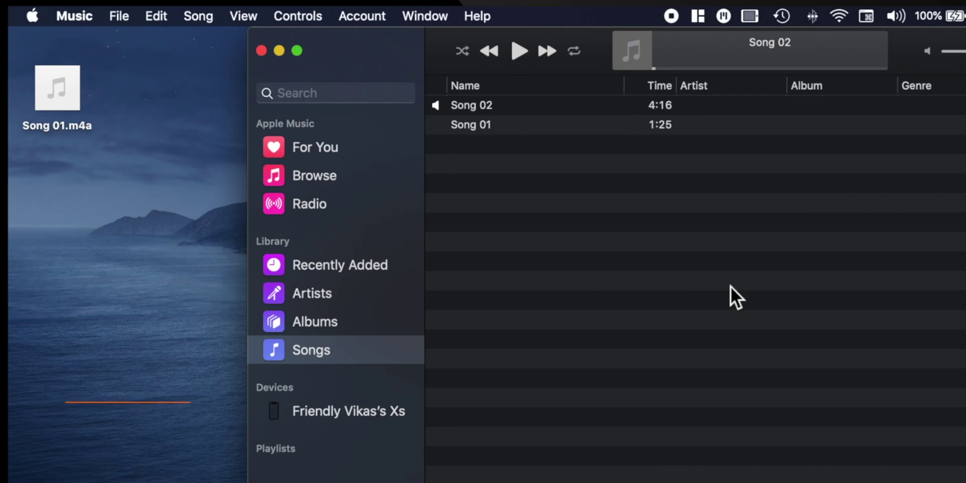
Step: Rename the desktop file Song 01.m4a to Song 01.m4r and accept the extension change
{"action": "left_click", "coordinate": [74, 105]}
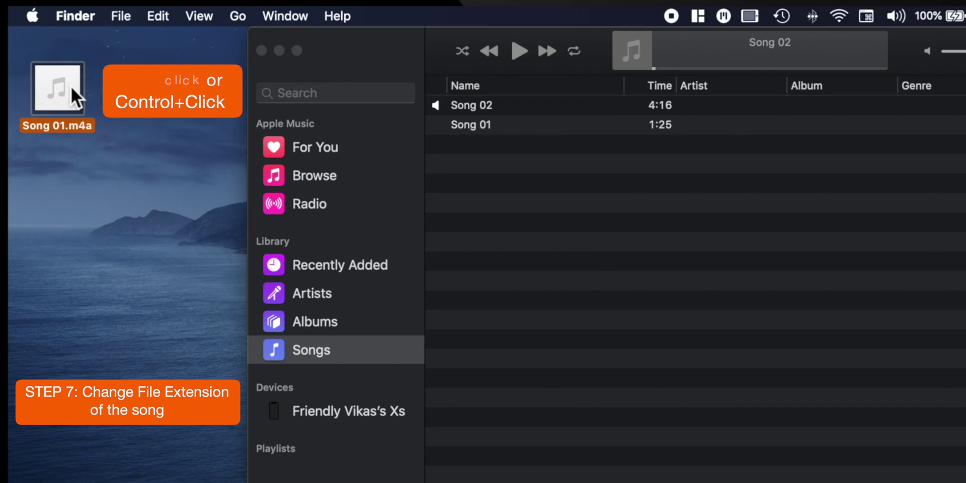
{"action": "right_click", "coordinate": [71, 87]}
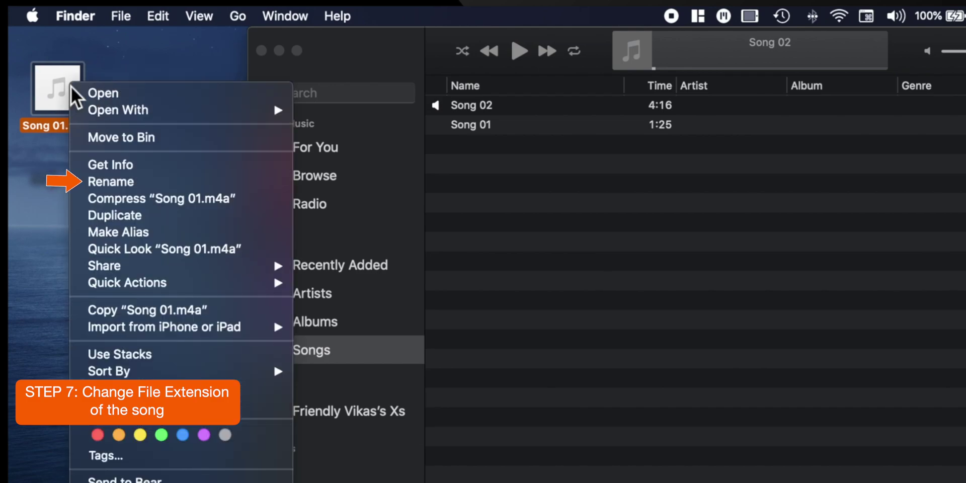
{"action": "left_click", "coordinate": [172, 183]}
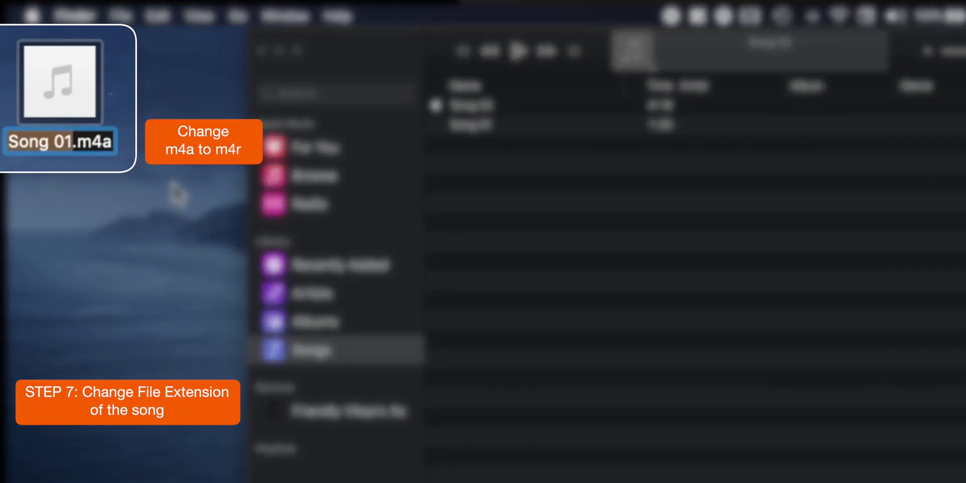
{"action": "key", "text": "Right"}
{"action": "key", "text": "BackSpace"}
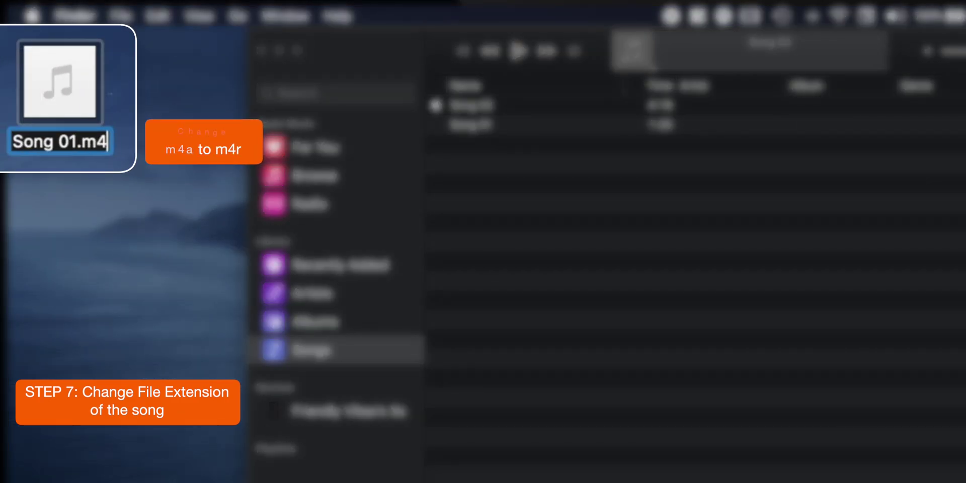
{"action": "type", "text": "r"}
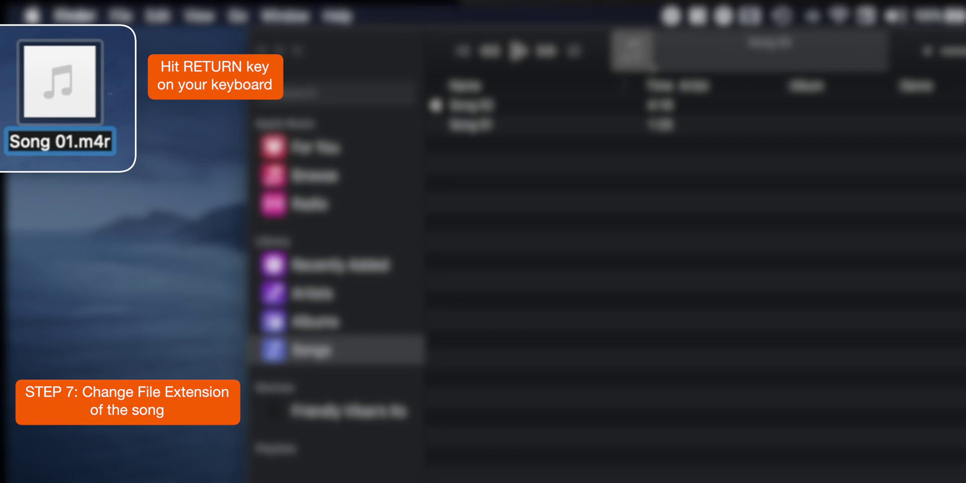
{"action": "key", "text": "Return"}
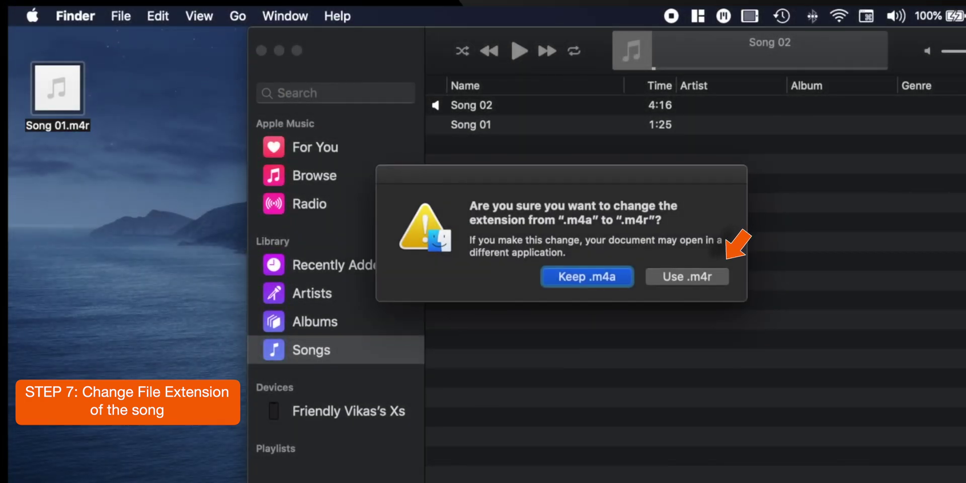
{"action": "left_click", "coordinate": [728, 281]}
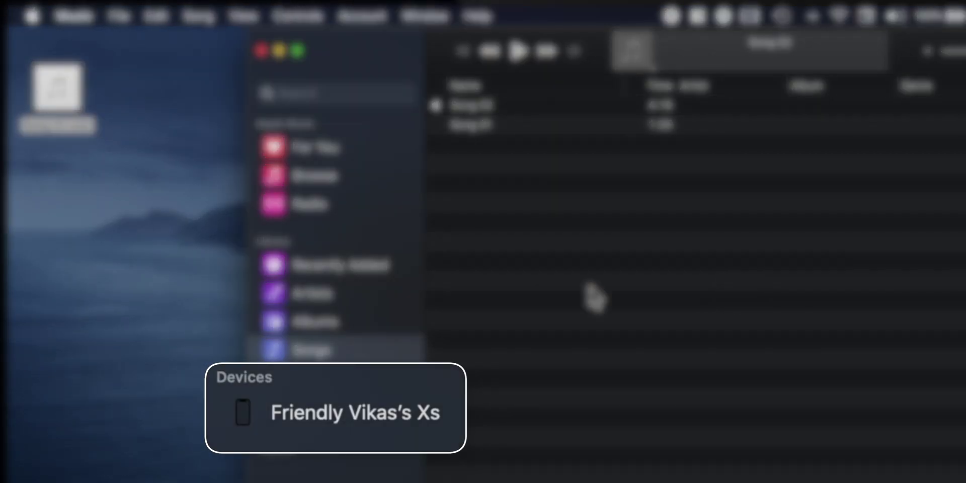
Step: Transfer Song 01.m4r from the desktop to the connected iPhone XS, and set Song 01 as the ringtone on the phone
{"action": "left_click", "coordinate": [349, 420]}
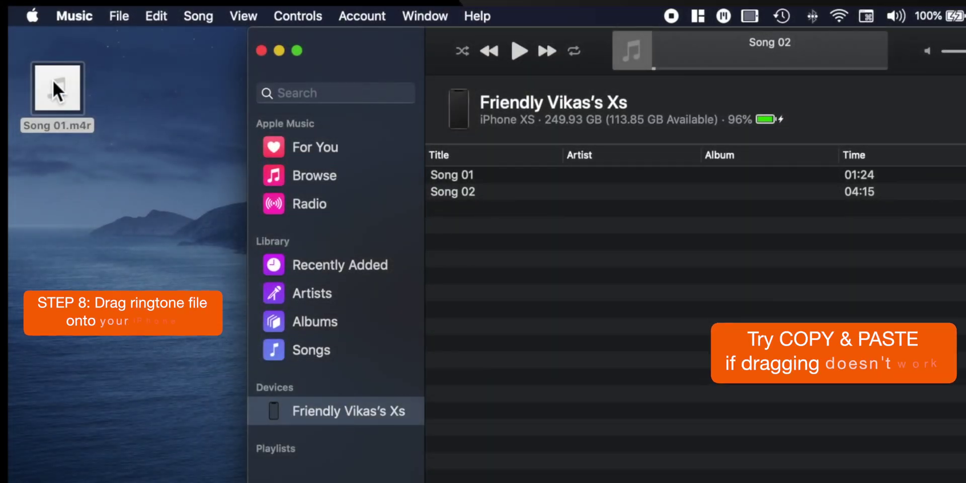
{"action": "left_click_drag", "start_coordinate": [52, 78], "coordinate": [545, 233]}
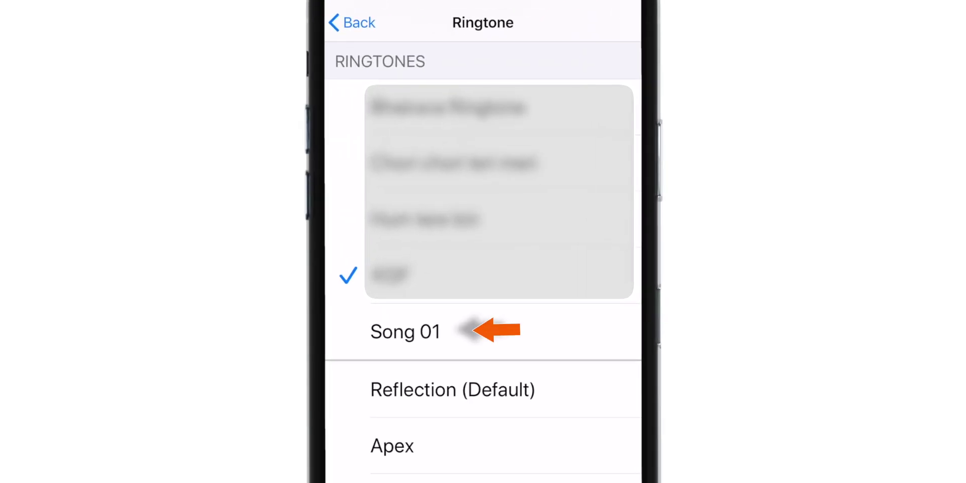
{"action": "left_click", "coordinate": [406, 332]}
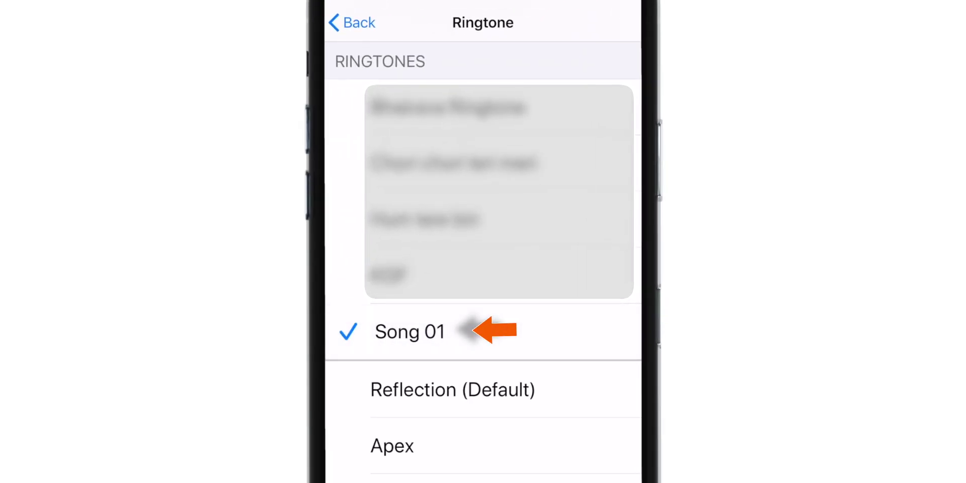